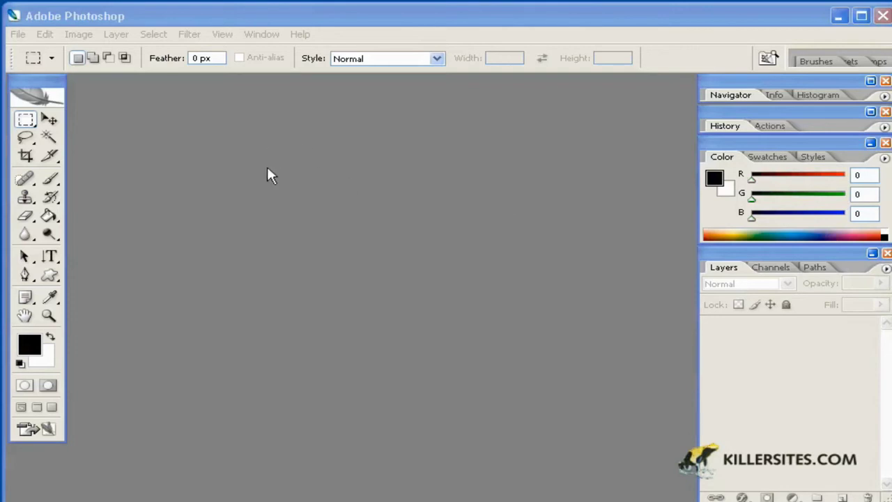
Step: Browse the File, Image, Filter and View menus, ending back on File's New command
left_click(18, 34)
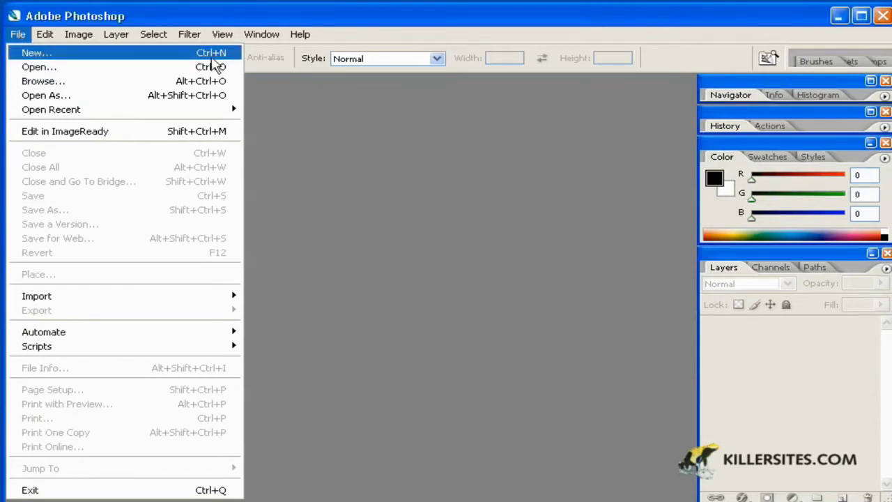
mouse_move(73, 43)
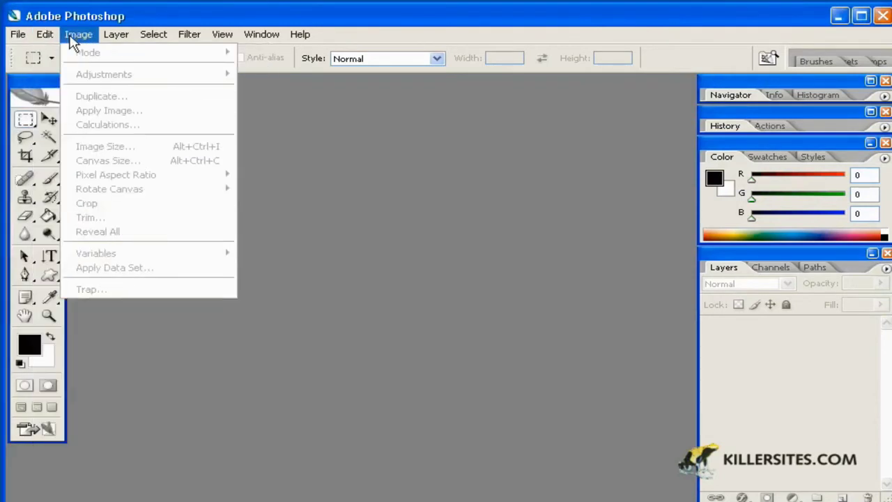
mouse_move(183, 40)
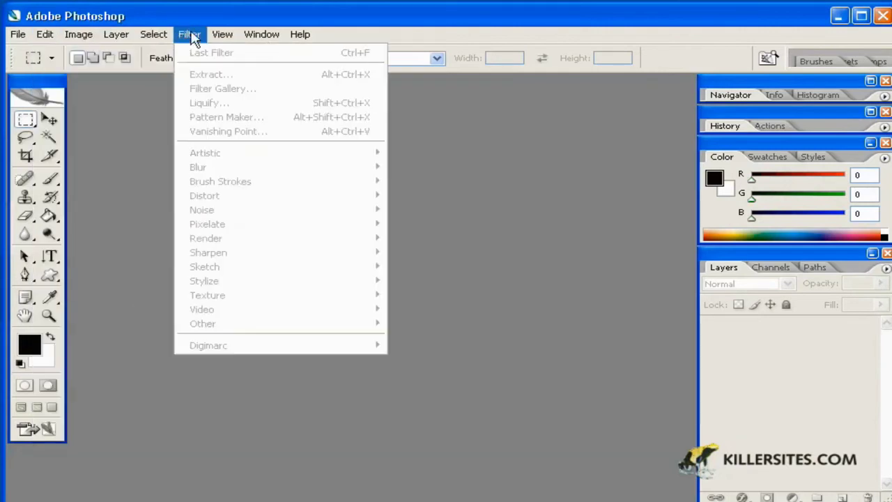
mouse_move(226, 53)
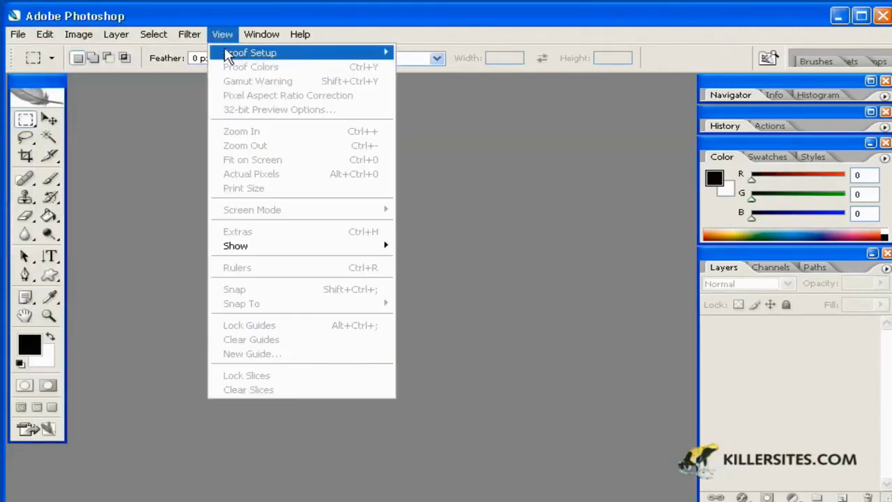
mouse_move(18, 33)
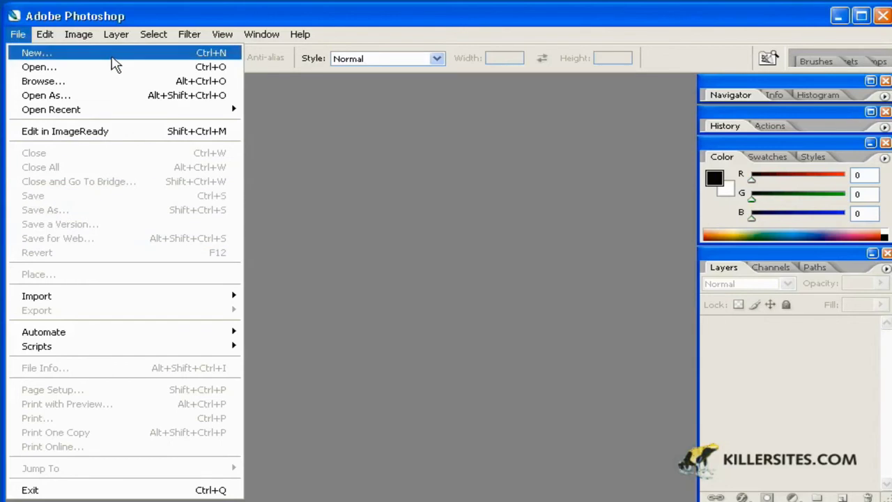
Step: Start a new document and apply the Letter preset (8.5 x 11 inches, 300 ppi)
left_click(111, 55)
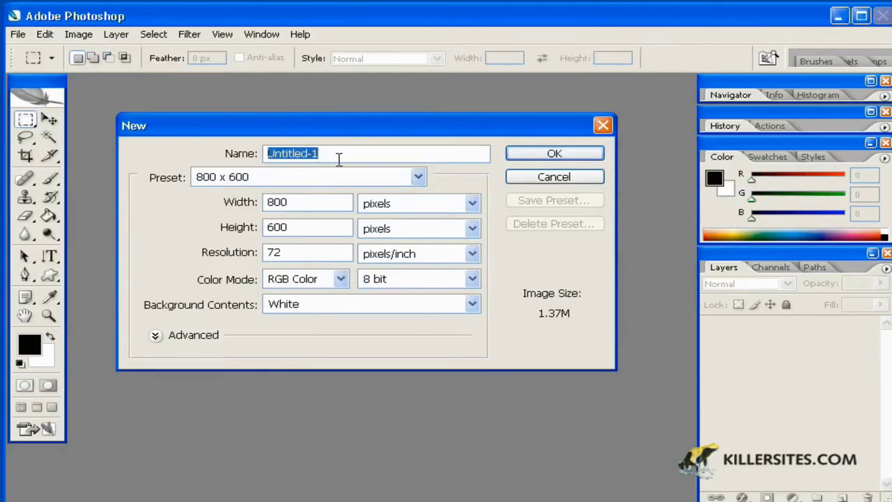
left_click(277, 182)
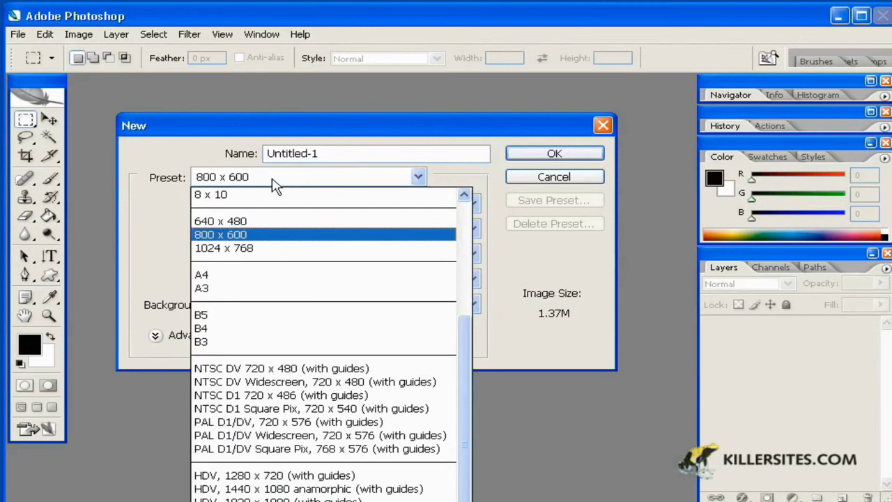
left_click_drag(464, 354, 446, 231)
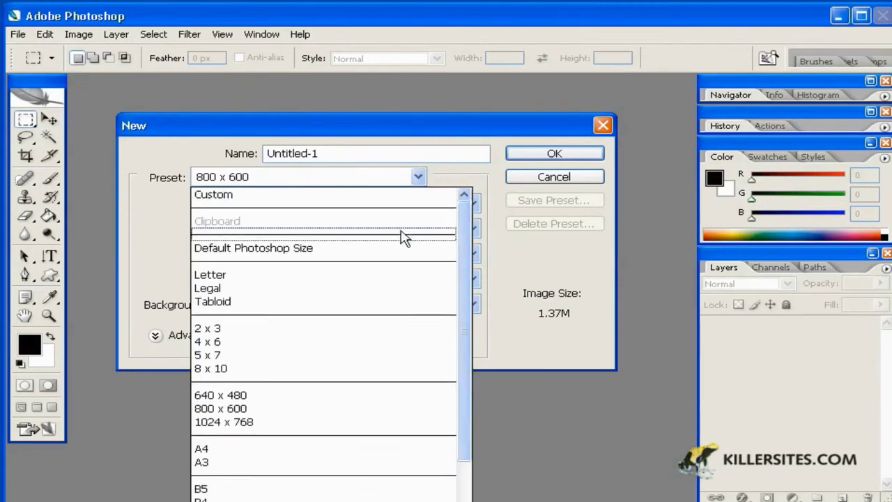
left_click(247, 277)
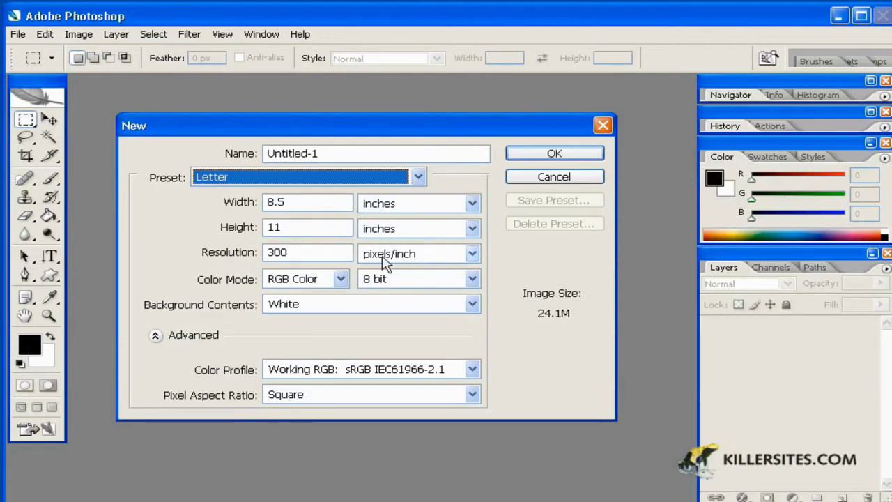
Step: Try the Legal preset, then switch to the 640 x 480 preset at 72 ppi
left_click(418, 178)
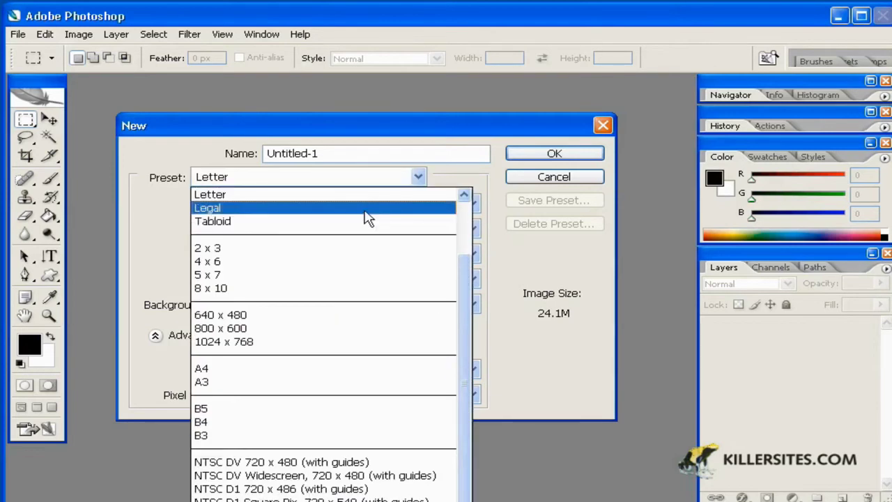
left_click(368, 218)
left_click(342, 182)
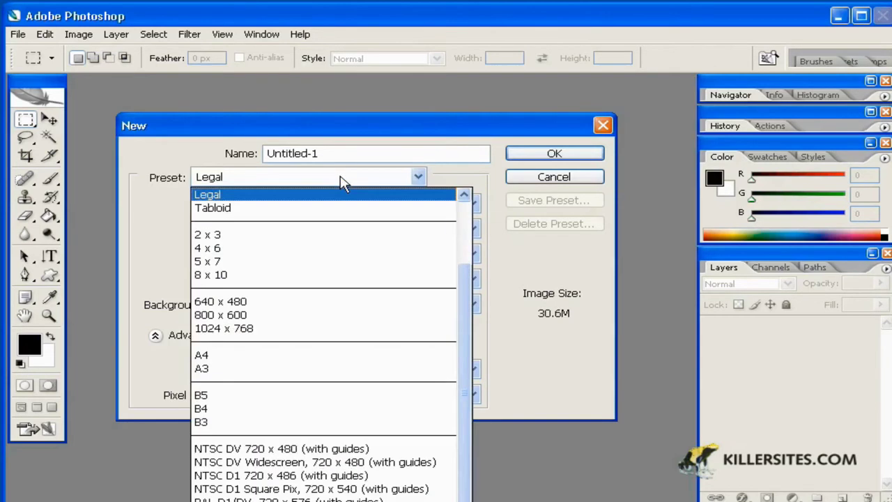
left_click(277, 309)
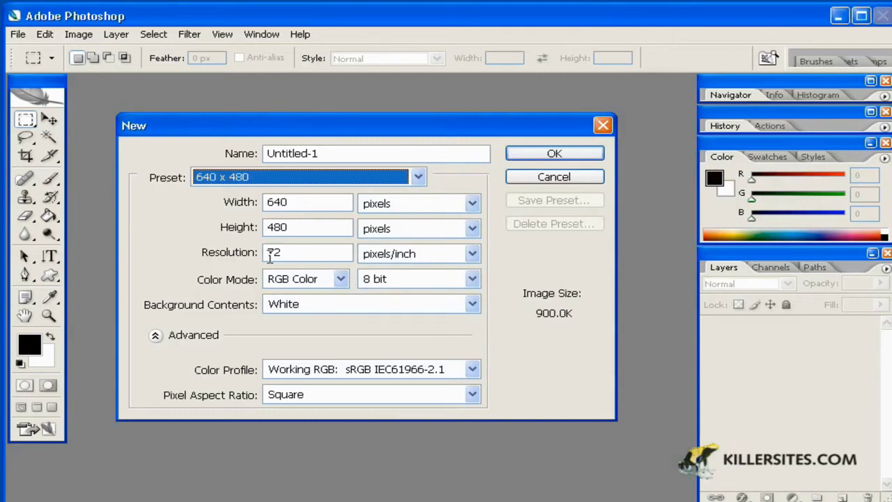
Step: Inspect the 72 ppi resolution, switch back to Letter, then inspect its 300 ppi resolution
left_click_drag(285, 252, 253, 250)
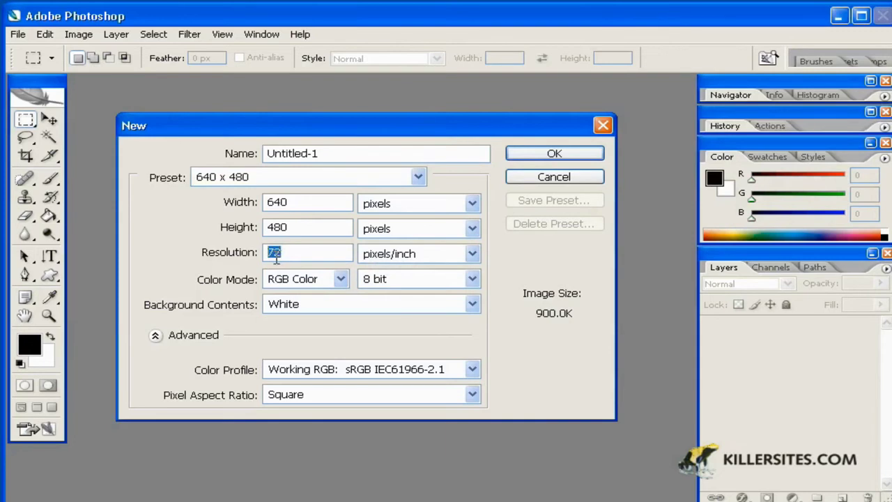
left_click(300, 257)
left_click(421, 177)
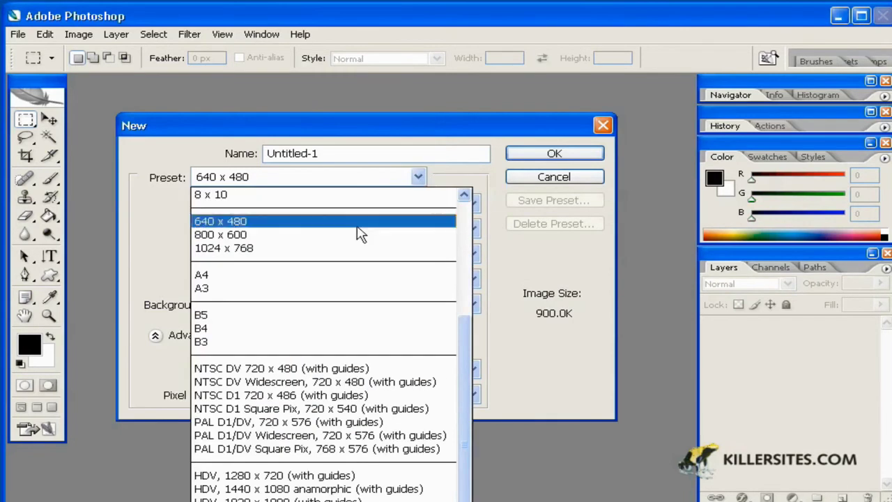
left_click_drag(464, 336, 454, 223)
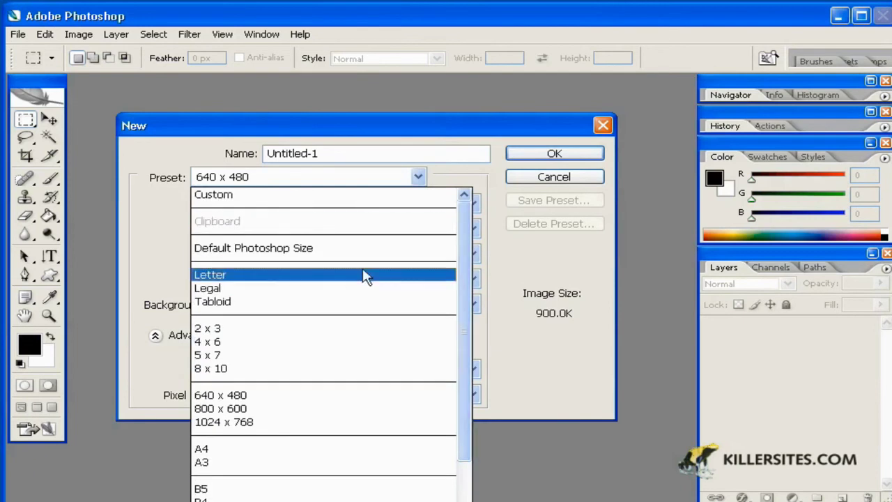
left_click(269, 276)
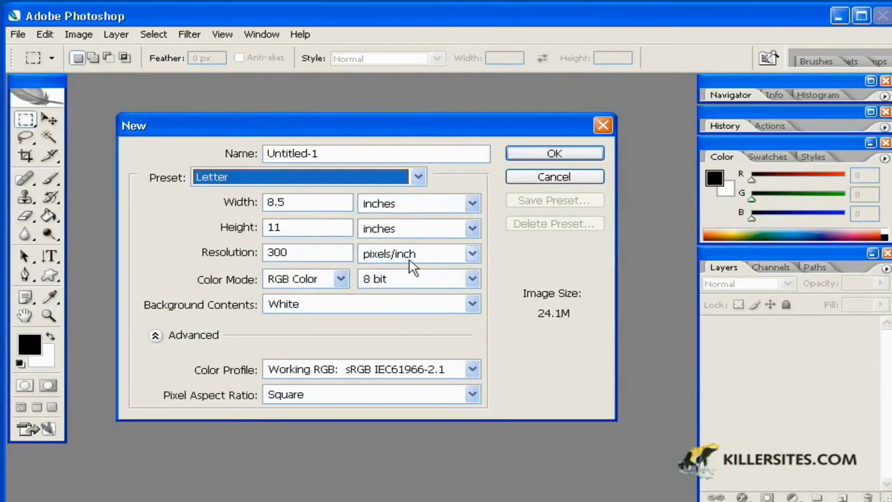
left_click_drag(313, 255, 205, 259)
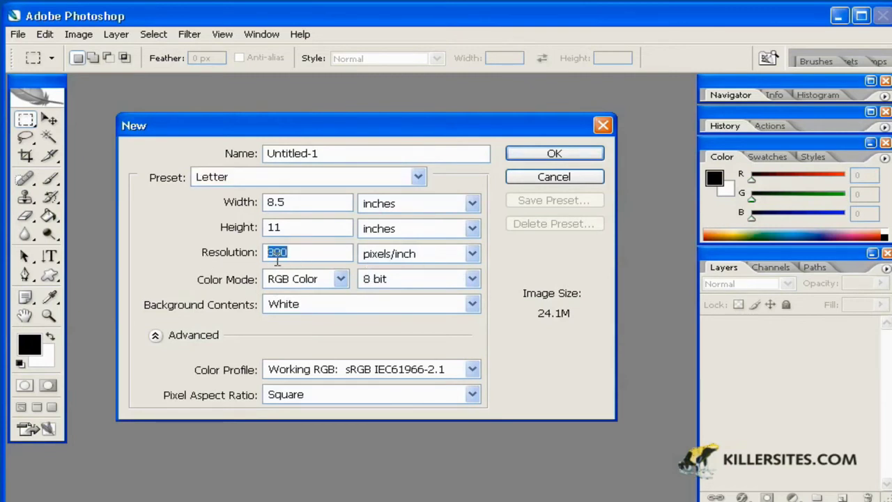
left_click(297, 255)
Step: Switch to the 800 x 600 preset at 72 ppi and keep it after reviewing the list
left_click(370, 180)
left_click(345, 333)
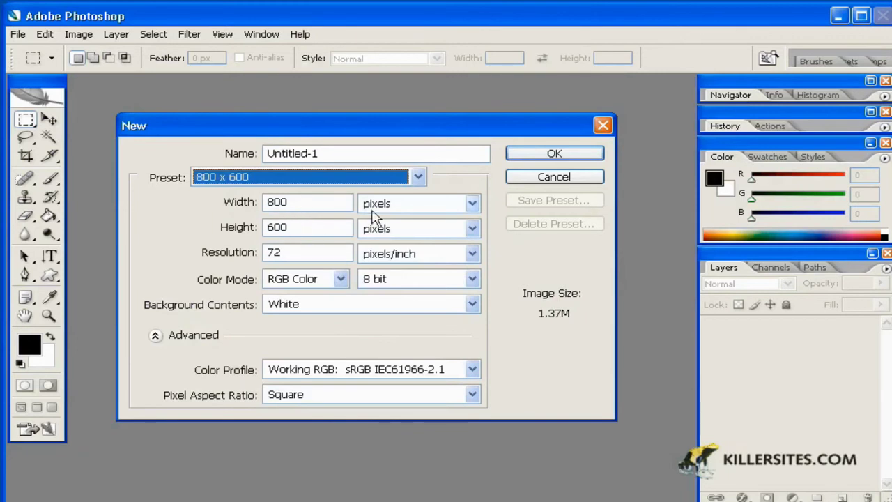
left_click_drag(289, 256, 245, 256)
left_click(291, 253)
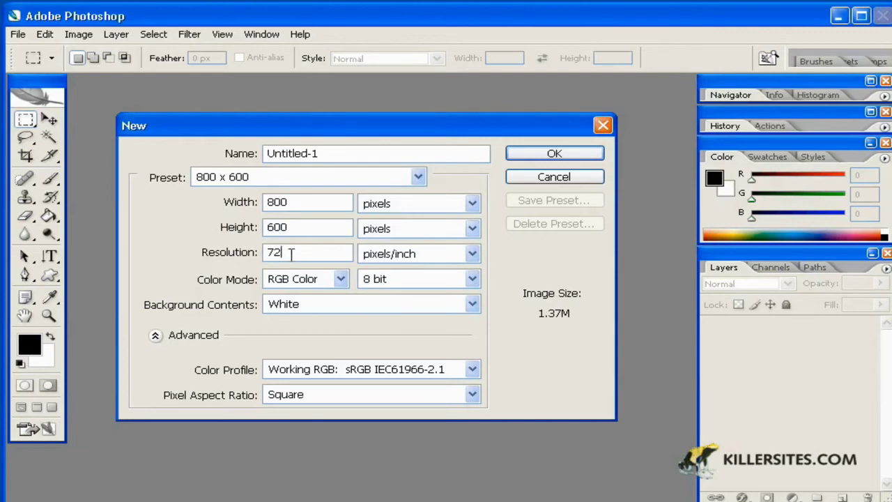
left_click(325, 178)
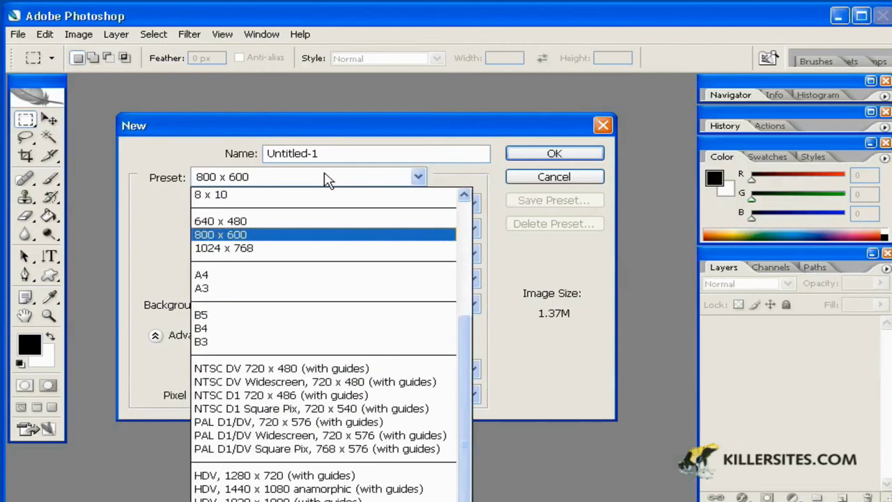
left_click(448, 178)
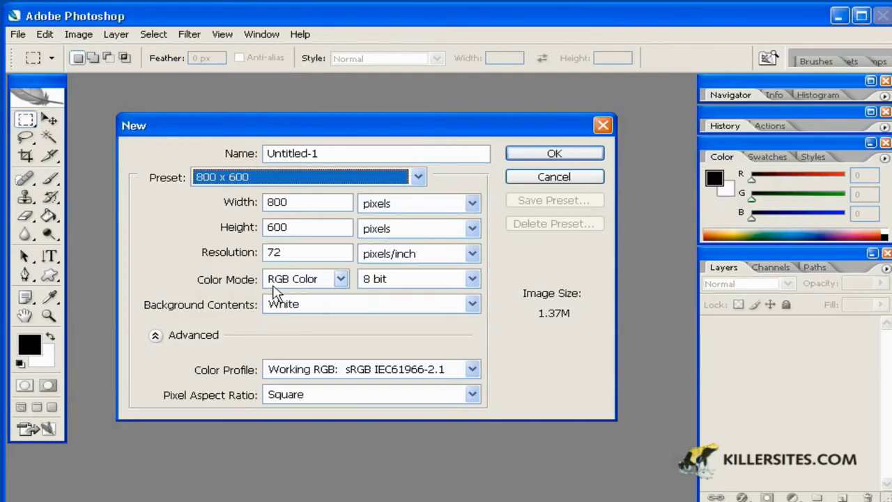
Step: Try the Legal and B5 presets, then settle on Letter (8.5 x 11 inches, 300 ppi)
left_click(332, 181)
scroll(395, 260, "up", 4)
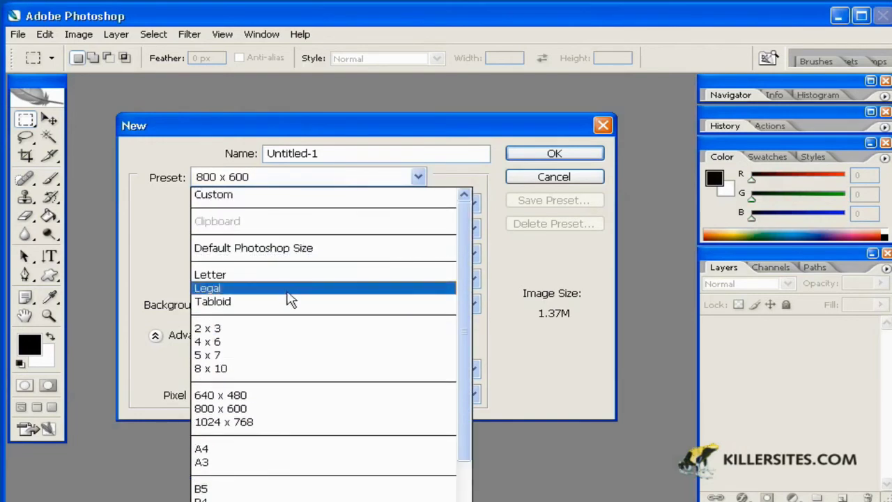
left_click(292, 292)
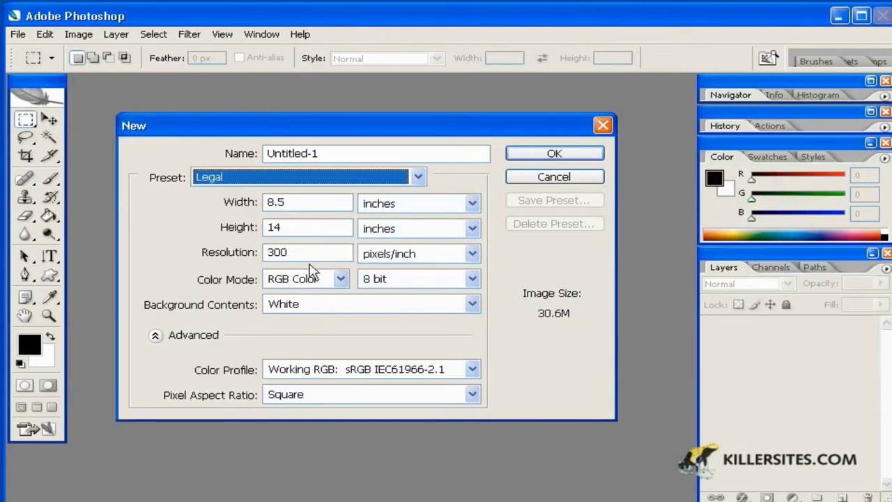
left_click(331, 180)
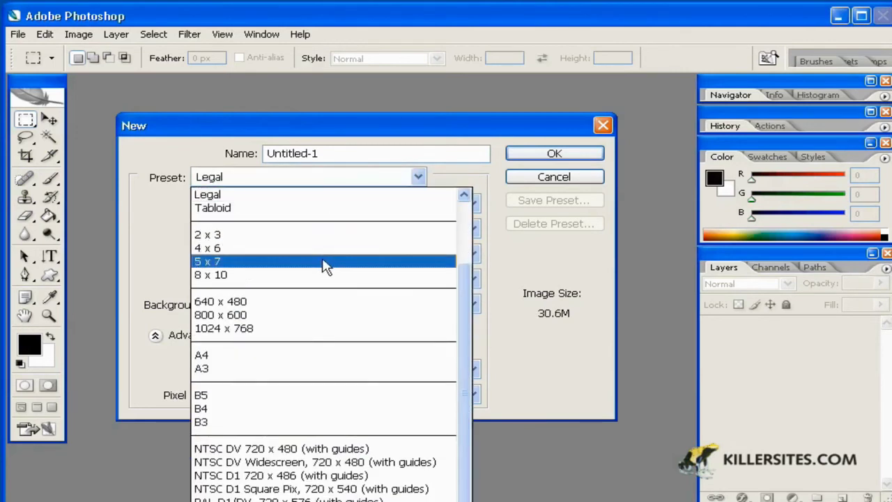
left_click(320, 392)
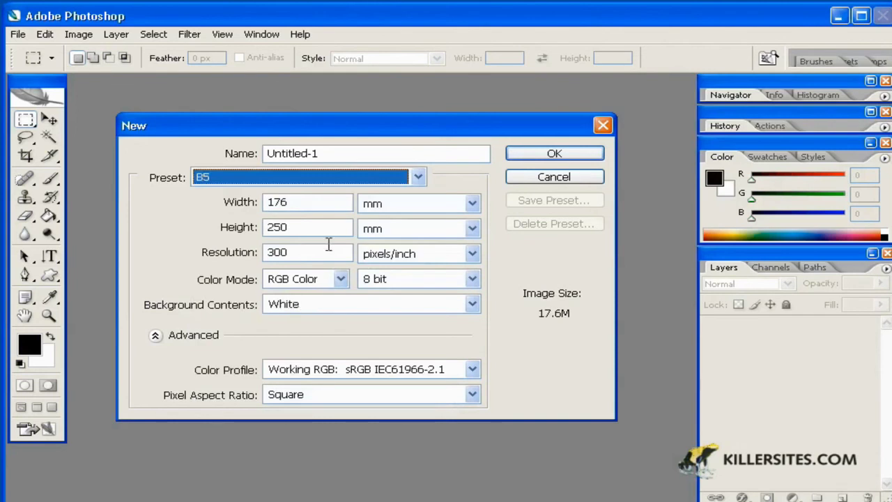
left_click(357, 182)
scroll(329, 295, "up", 10)
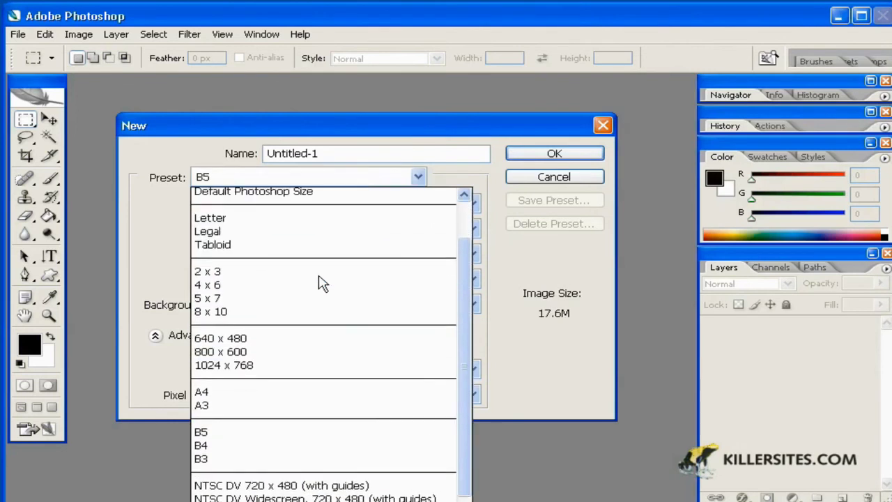
left_click(288, 225)
Step: Change the color mode to CMYK Color, making the preset Custom at 32.1M
left_click(341, 279)
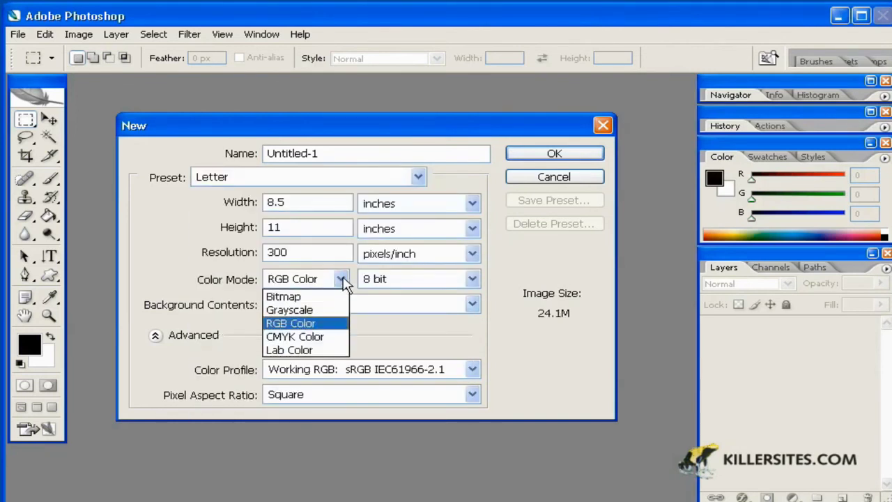
left_click(328, 337)
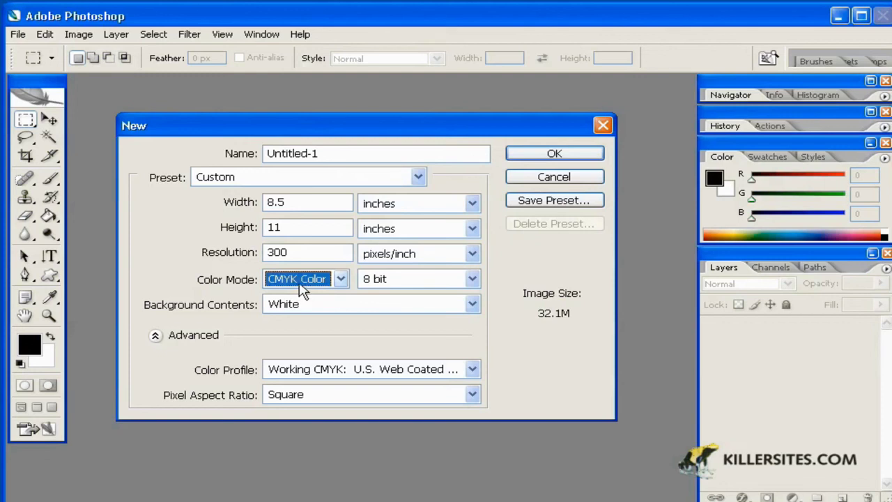
Step: Return to the 800 x 600 preset with White background and review the color profile options
left_click(309, 179)
left_click(227, 411)
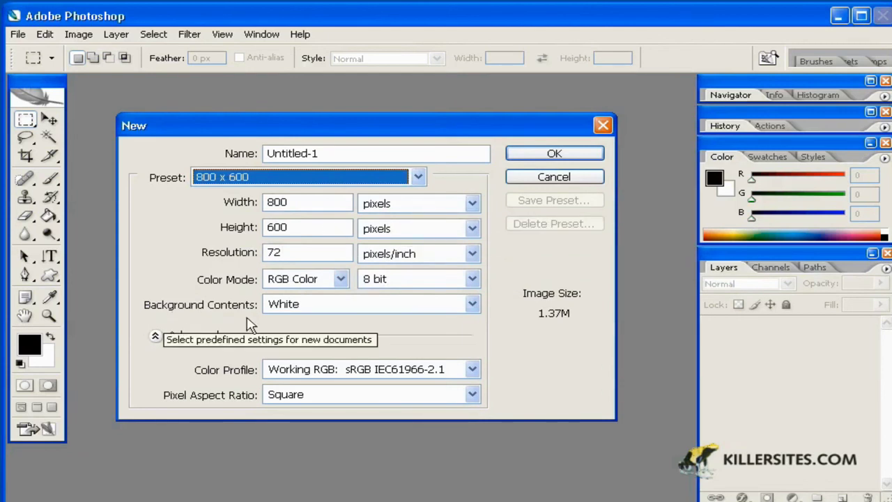
left_click(315, 309)
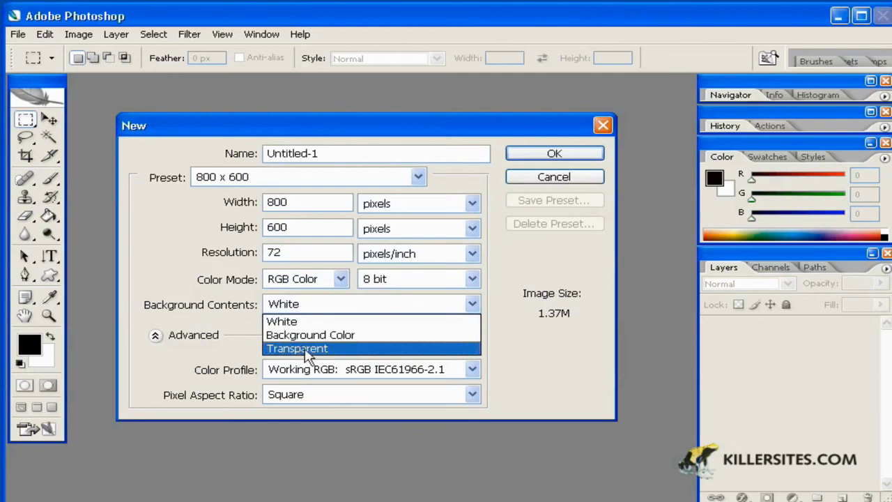
left_click(293, 322)
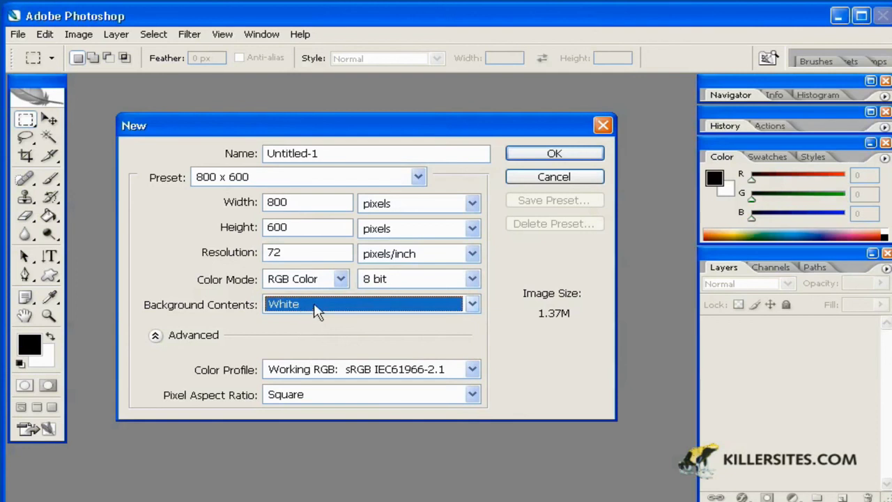
left_click(299, 380)
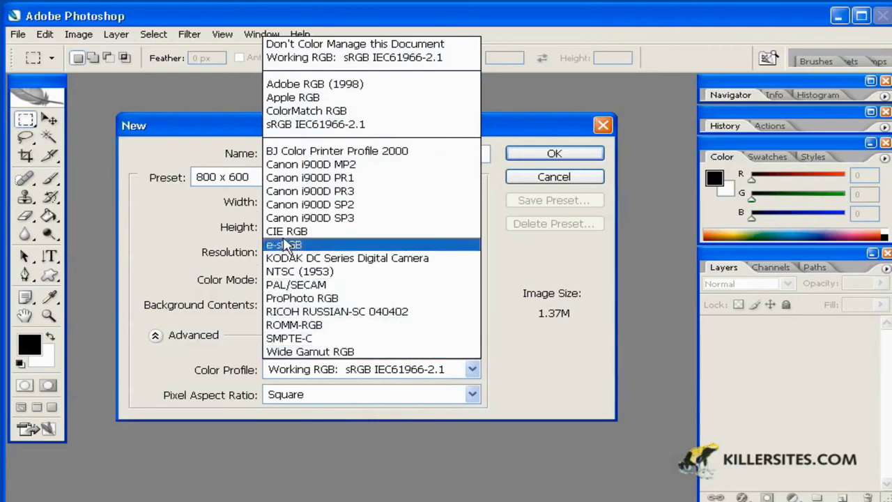
Step: Keep the sRGB profile and Square pixel aspect ratio, then create the 800 x 600 document
left_click(167, 253)
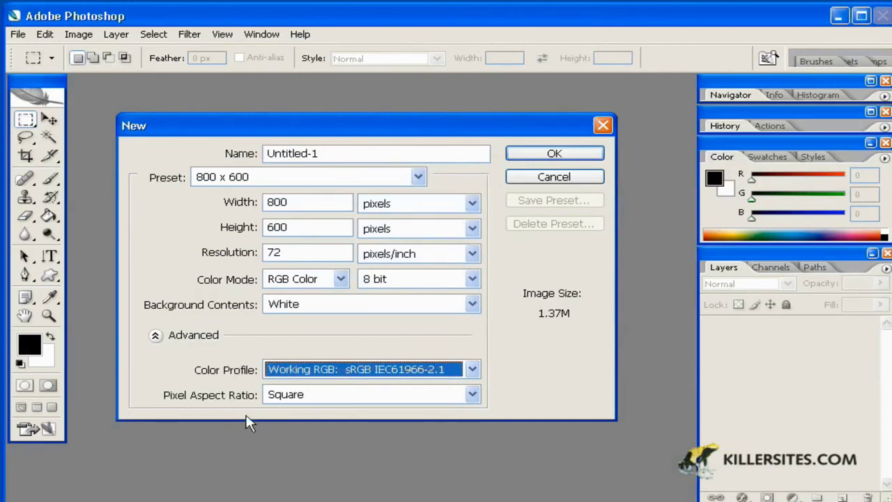
left_click(349, 403)
left_click(348, 403)
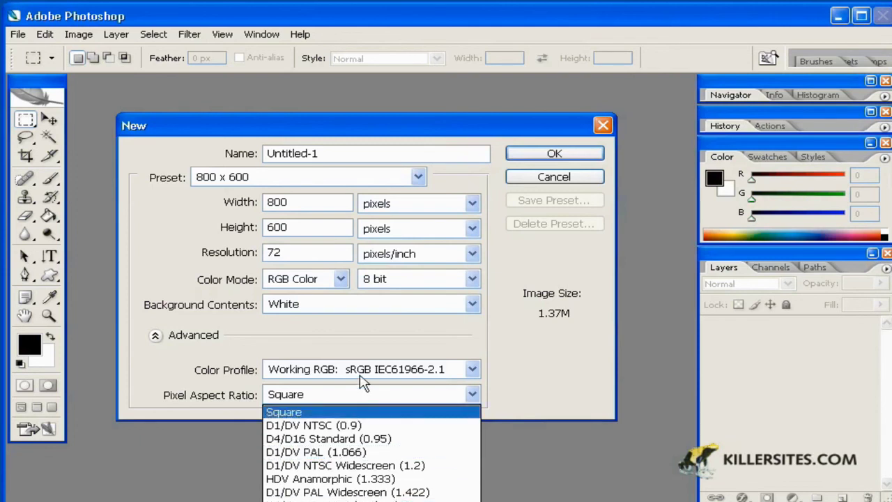
left_click(327, 412)
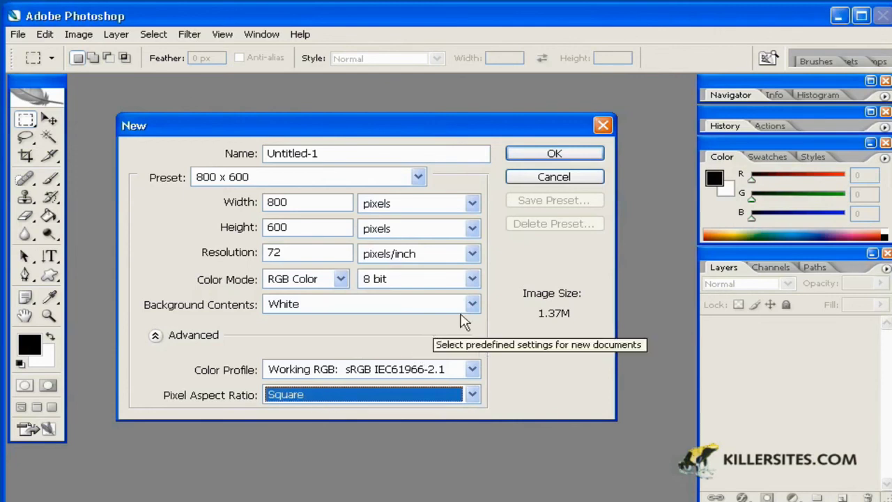
left_click(572, 159)
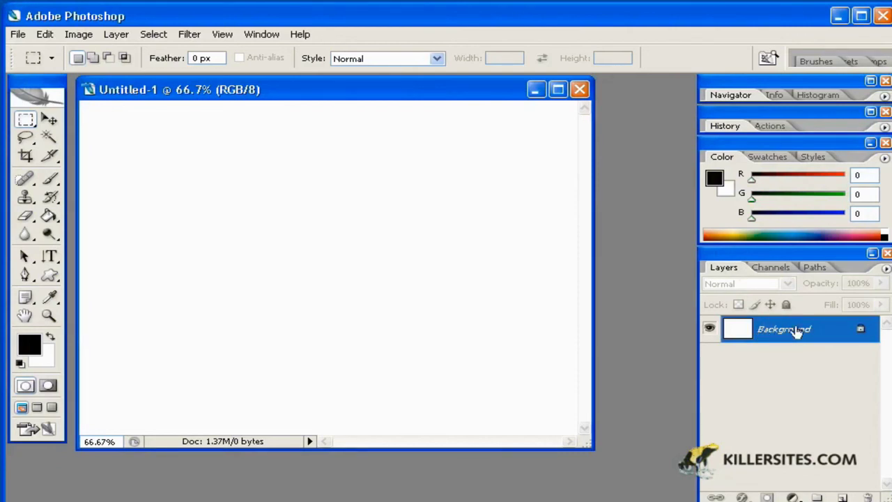
Step: With the Move tool, try dragging the locked Background layer and dismiss the lock warning
left_click(49, 119)
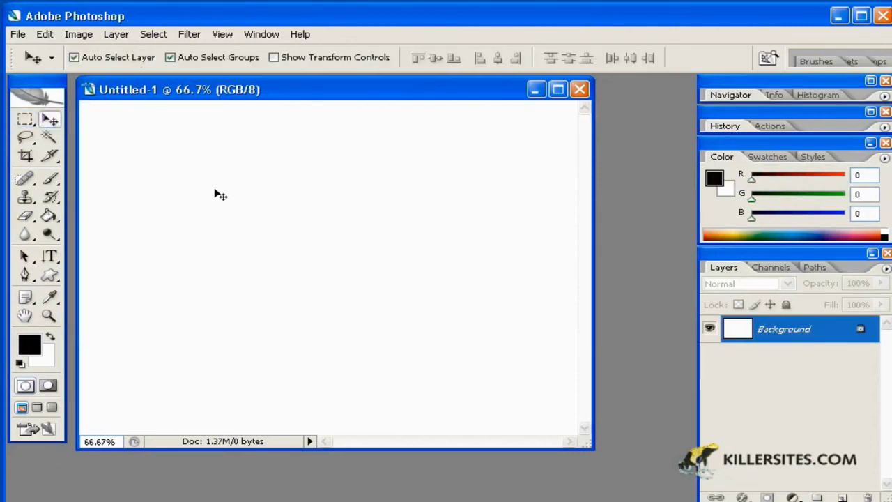
left_click(248, 212)
left_click(463, 221)
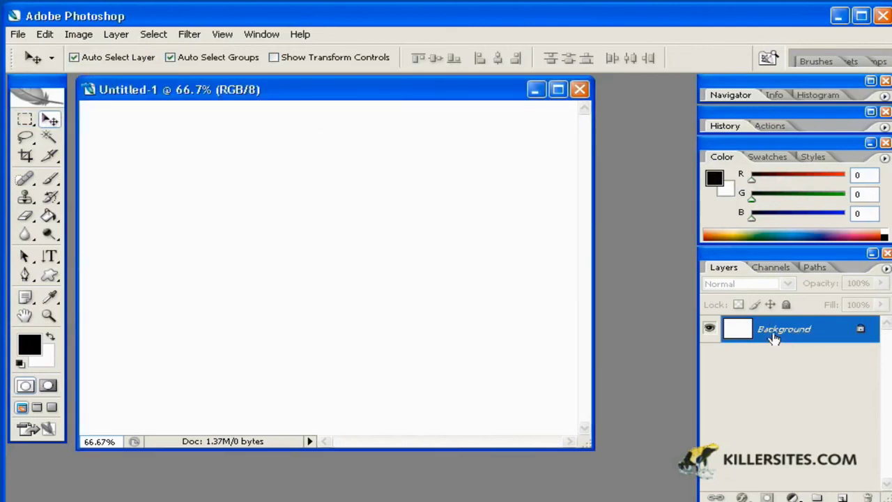